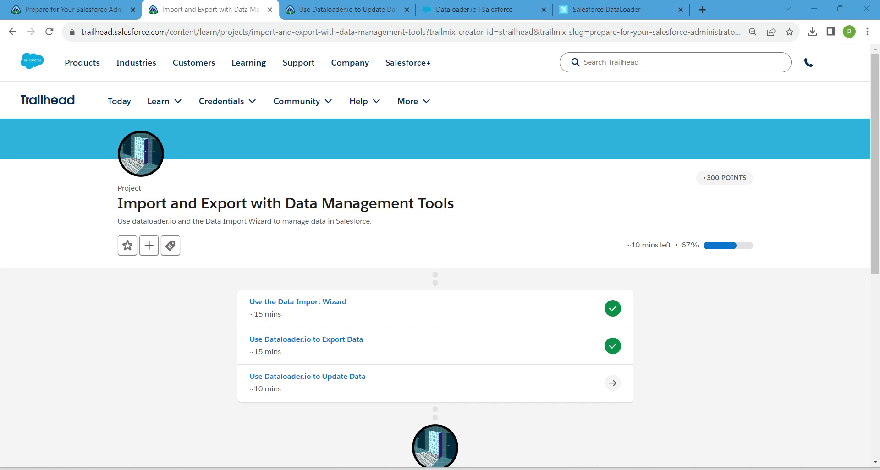
Bring the 'Use Dataloader.io to Update Data' lesson tab to the front in Trailhead.
left_click_drag(250, 298, 281, 355)
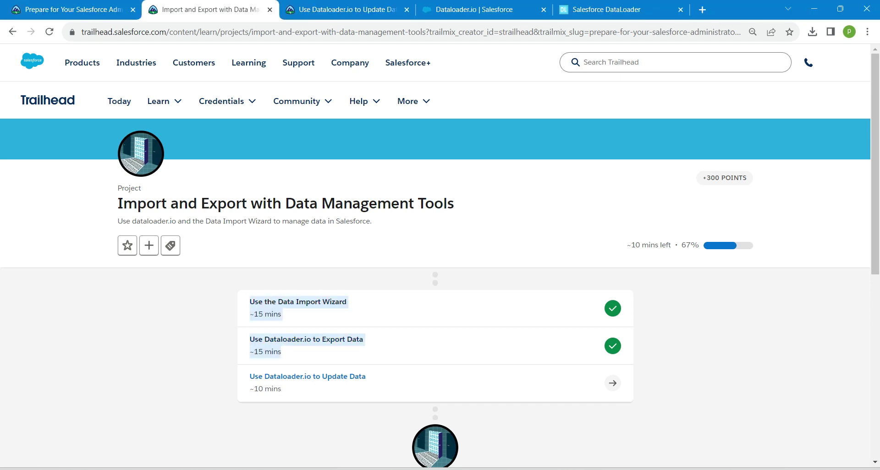
left_click(280, 355)
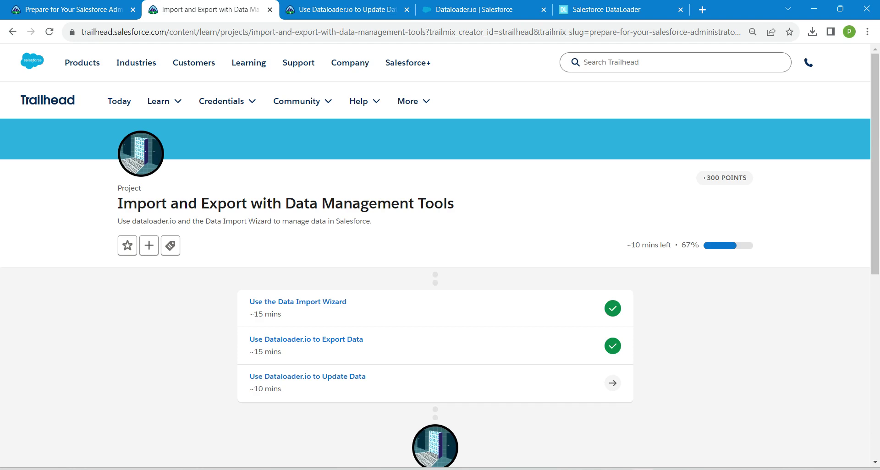
left_click(345, 9)
key("ctrl+shift+Tab")
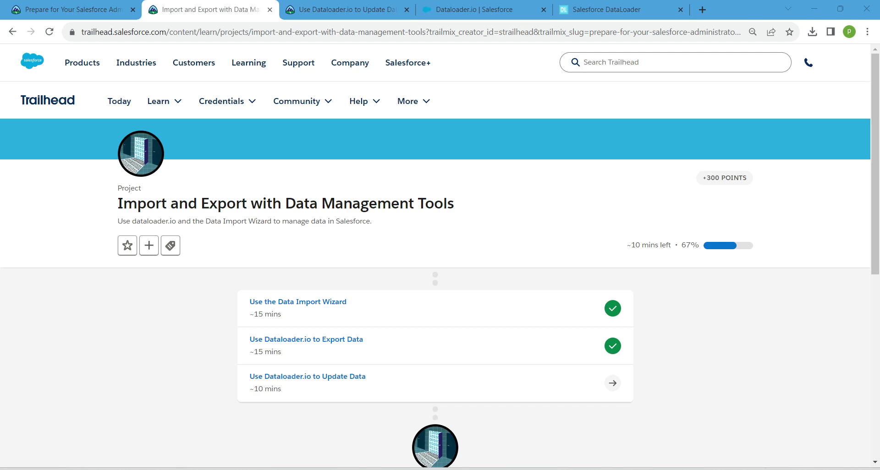
left_click(345, 9)
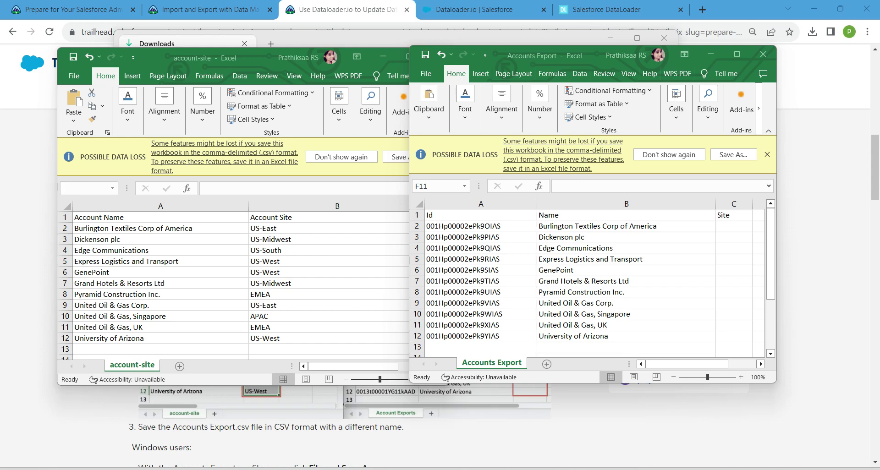
Copy account-site's eleven Account Site values (B2:B12) into Accounts Export's Site column from C2.
left_click_drag(540, 55, 596, 54)
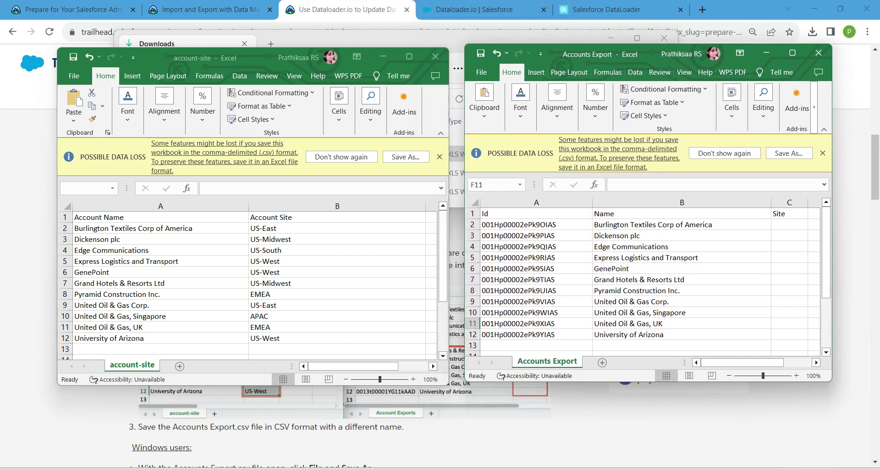
key("alt+Tab")
left_click_drag(275, 228, 275, 338)
key("ctrl+c")
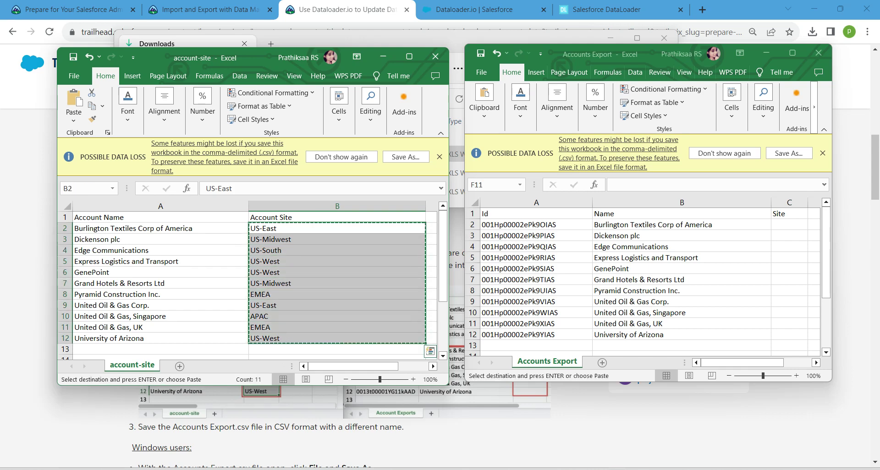
left_click(789, 225)
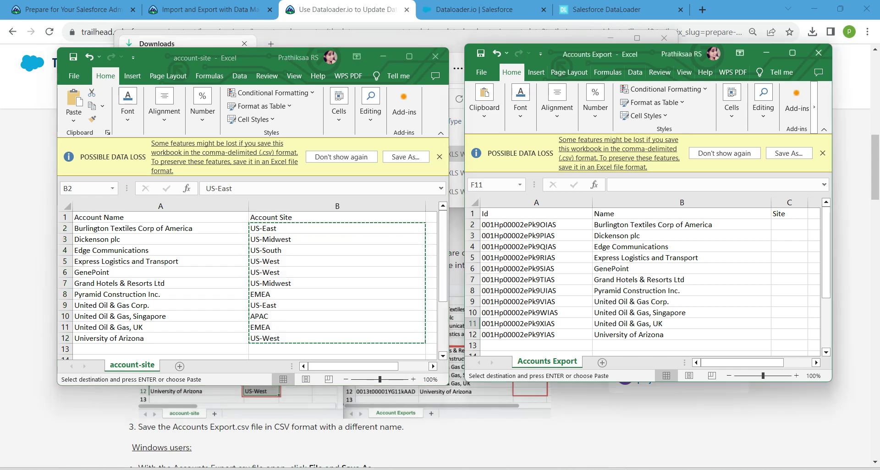
key("ctrl+v")
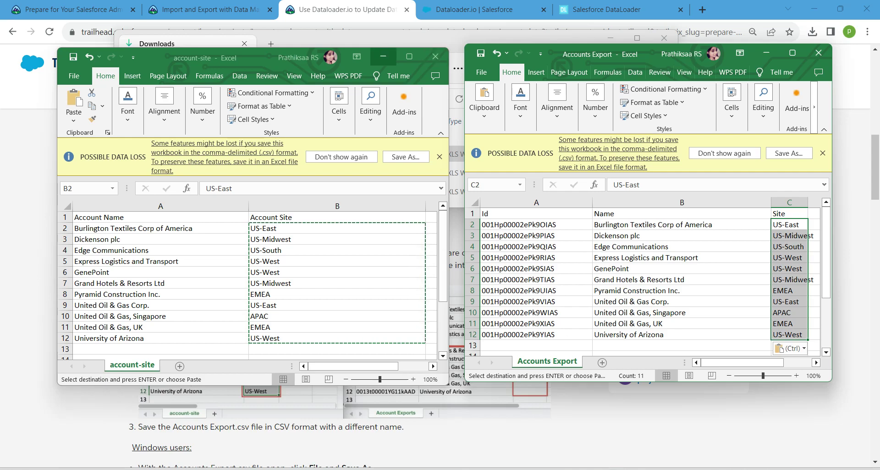
left_click(383, 56)
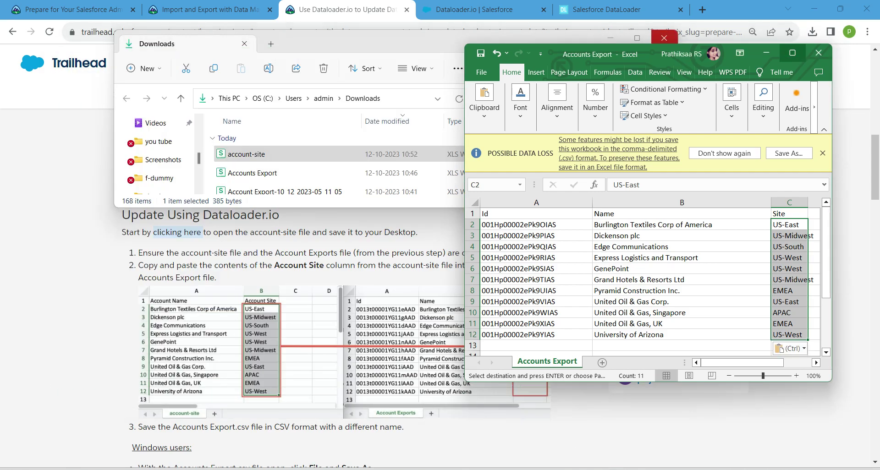
Maximize Accounts Export and widen column C to fit the site values.
left_click(792, 53)
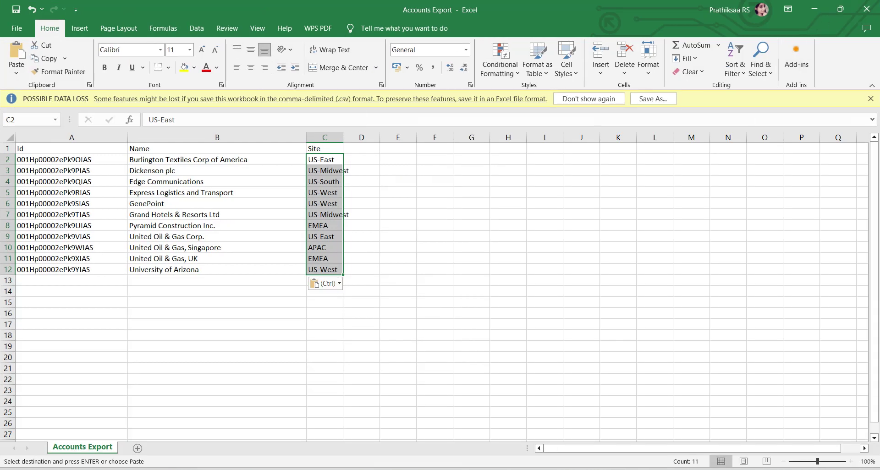
left_click(434, 302)
left_click_drag(343, 137, 399, 137)
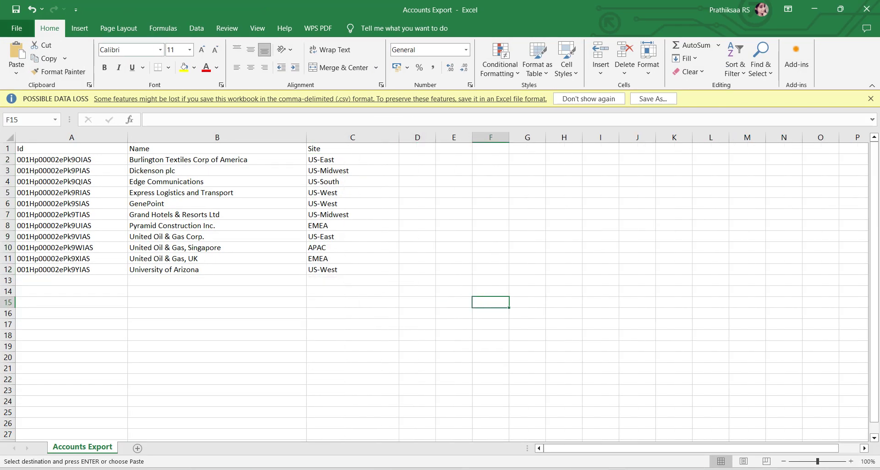
Save the sheet as CSV 'Updated Account Site Import' and return to the Trailhead lesson.
left_click(17, 28)
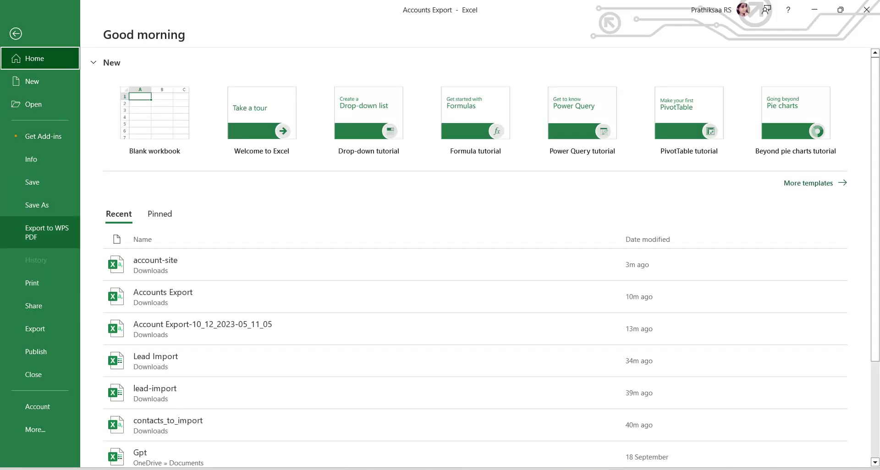
left_click(37, 205)
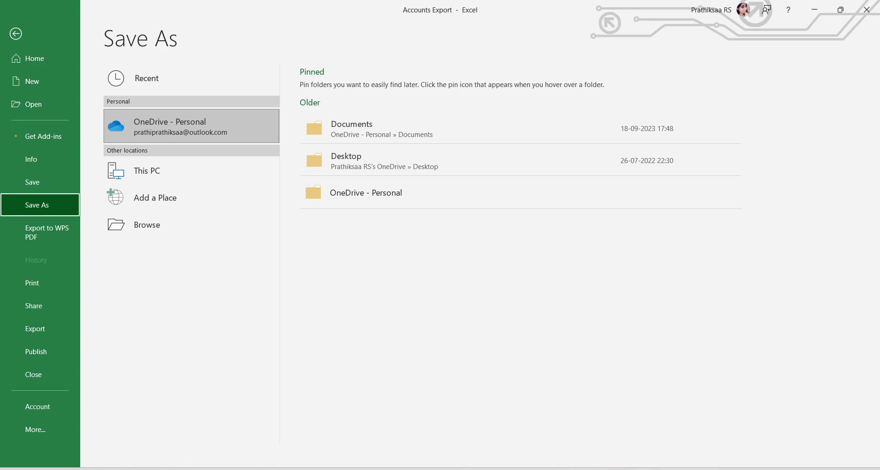
left_click(147, 225)
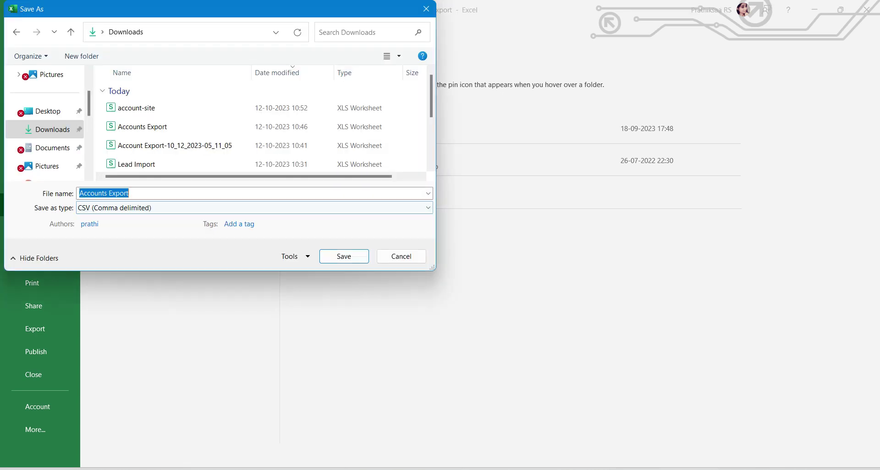
type("Updated Account Site Import")
key("Tab")
key("shift+Tab")
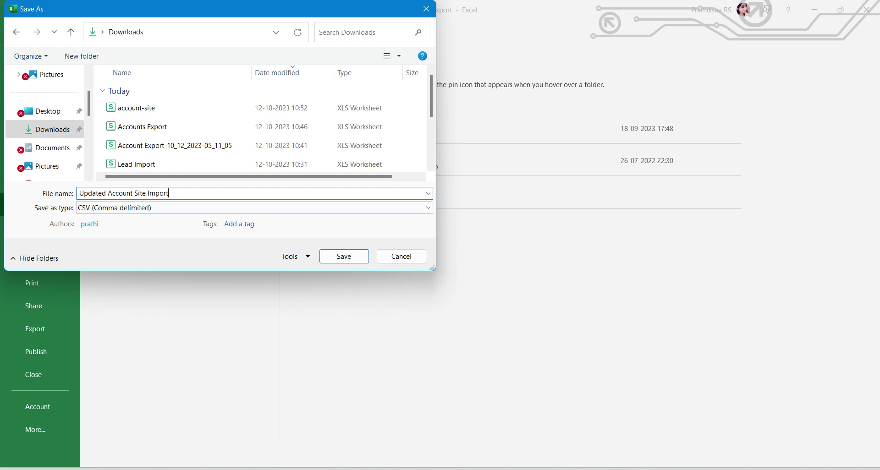
left_click(344, 256)
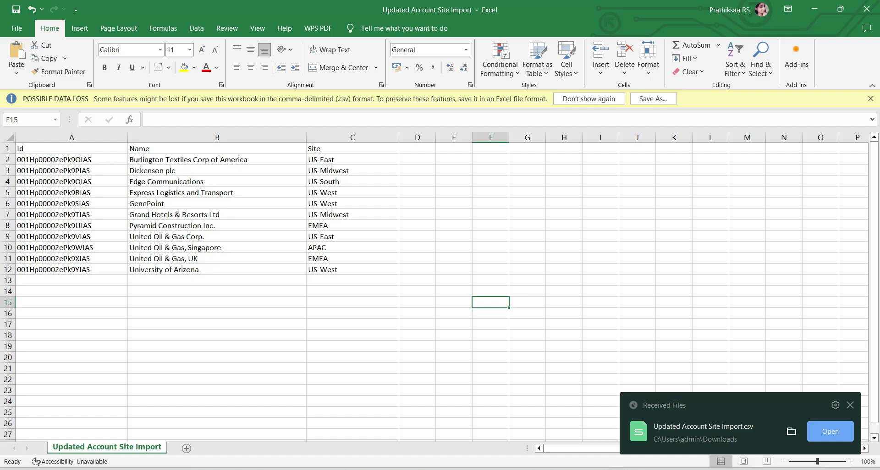
left_click(591, 417)
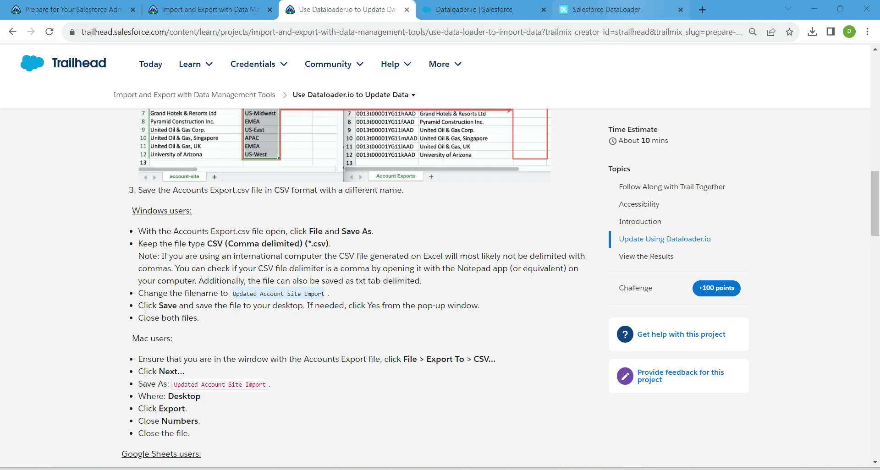
Create and run a dataloader.io Update import on Account from the new CSV.
left_click(606, 9)
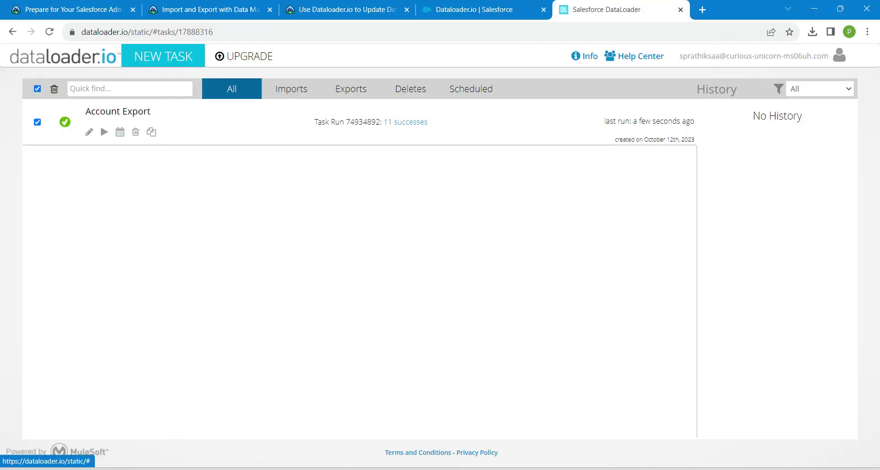
left_click(163, 56)
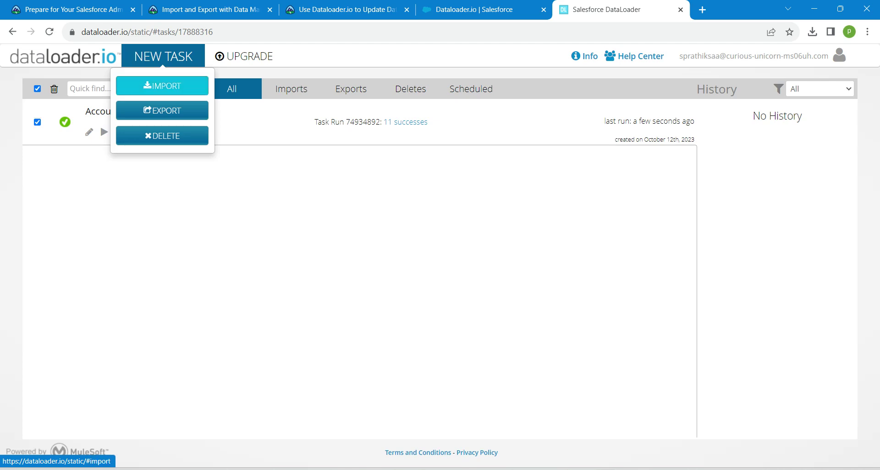
left_click(162, 86)
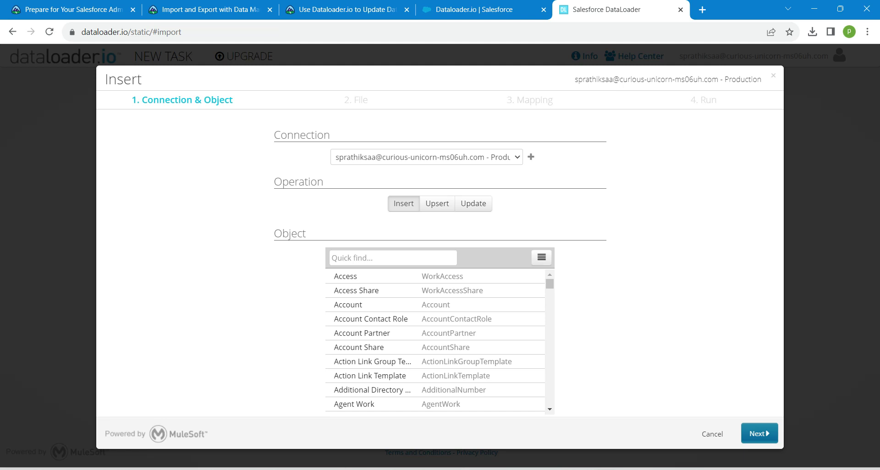
left_click(473, 203)
left_click(349, 305)
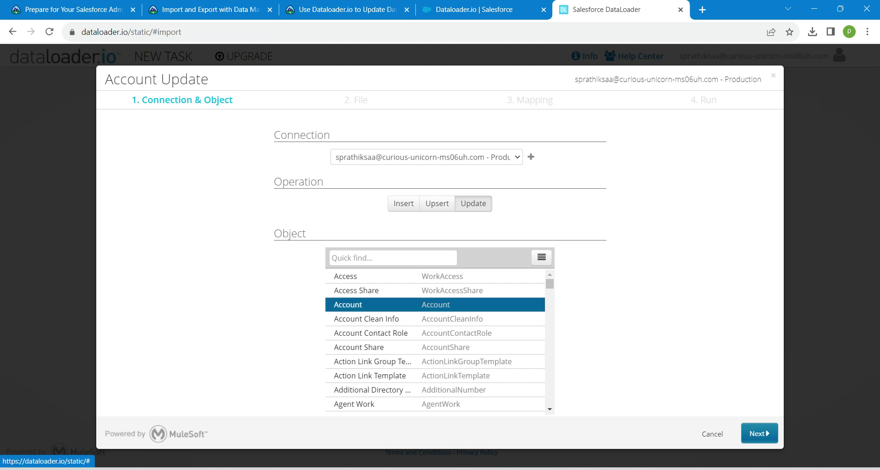
left_click(759, 434)
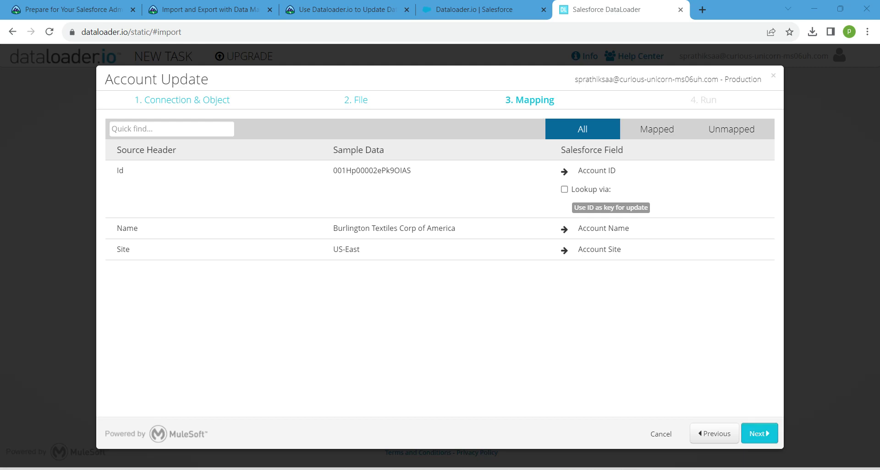
left_click(759, 434)
left_click(759, 434)
left_click(531, 308)
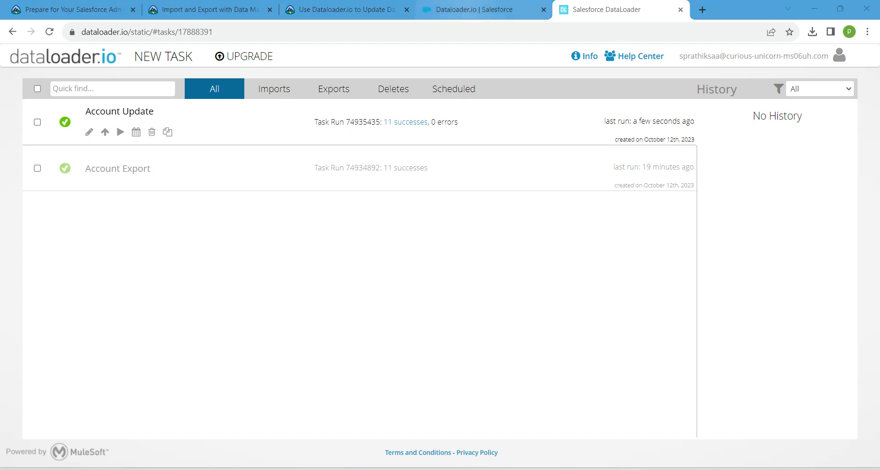
Launch the Sales app by searching 'sales' in the App Launcher, then open Accounts.
left_click(474, 9)
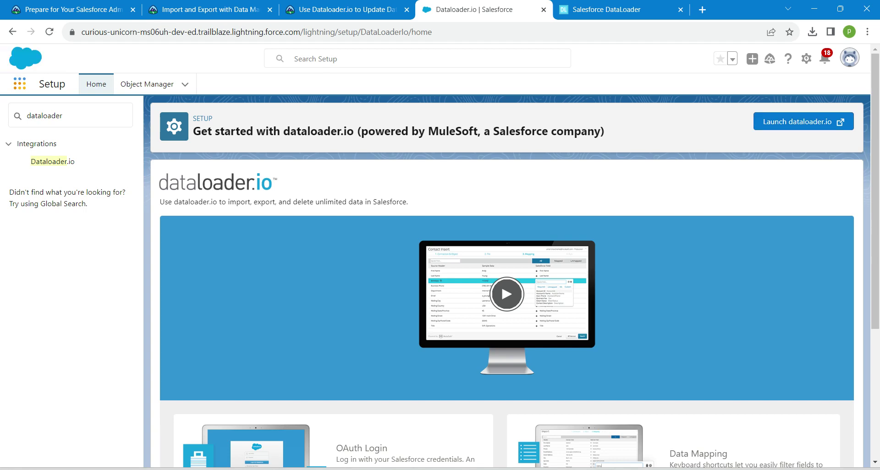
left_click(19, 83)
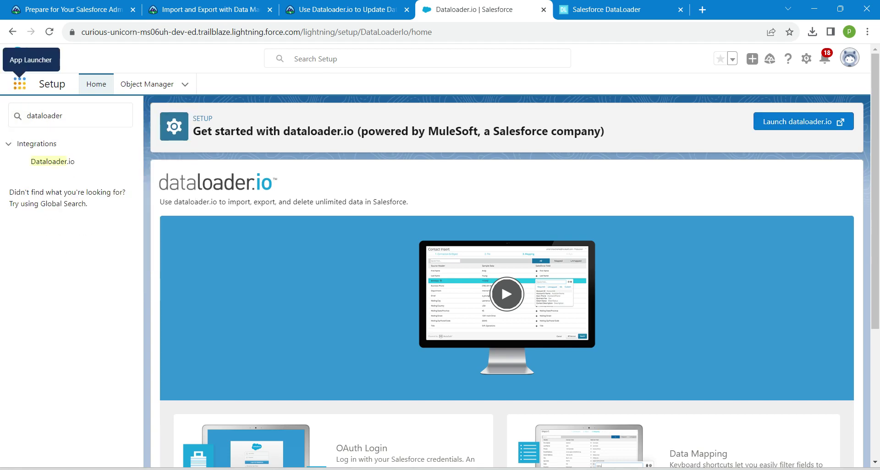
left_click(19, 83)
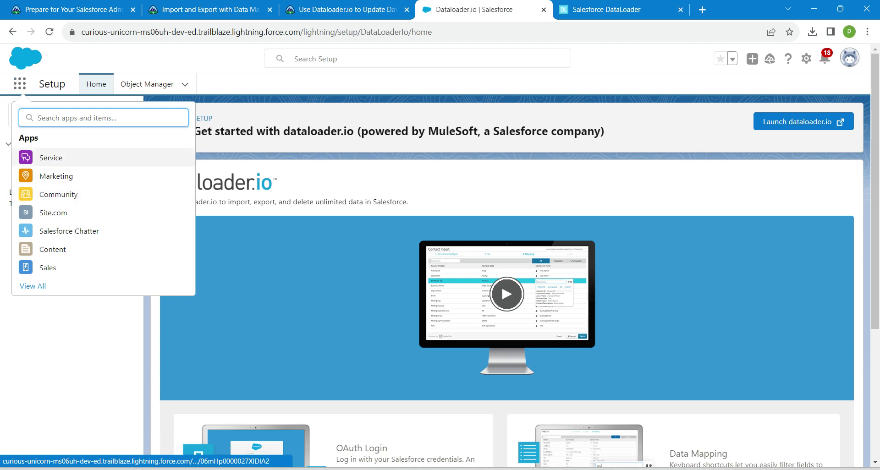
type("sales")
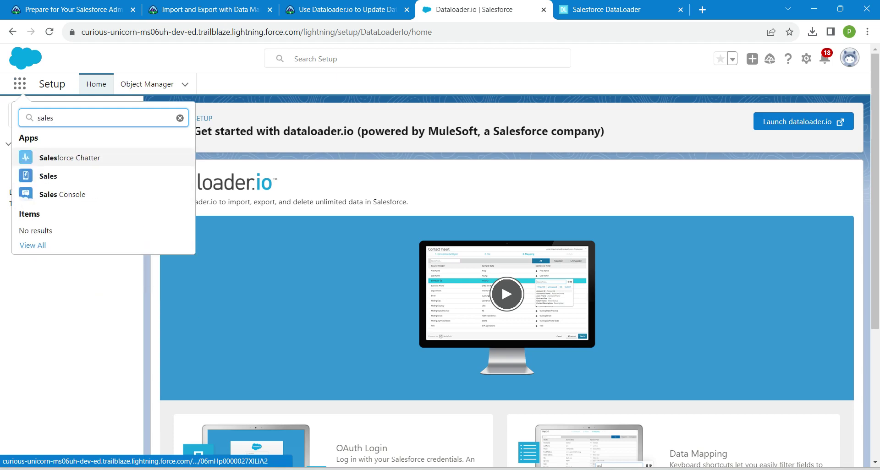
key("Down")
key("Return")
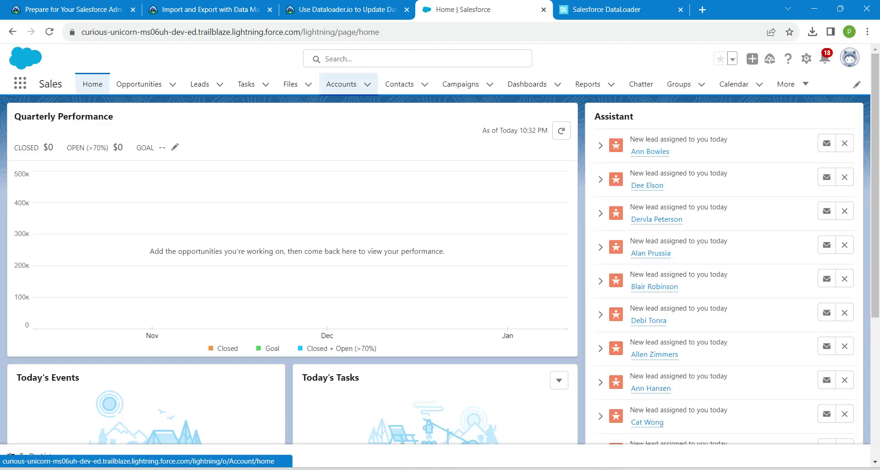
left_click(342, 84)
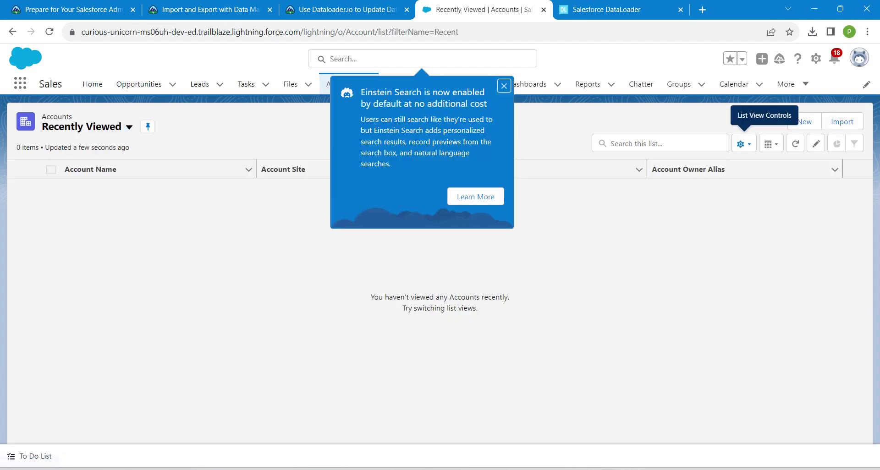
Create a new Accounts list view named 'Accounts Modified Today', visible only to me, and save it.
left_click(742, 144)
left_click(679, 187)
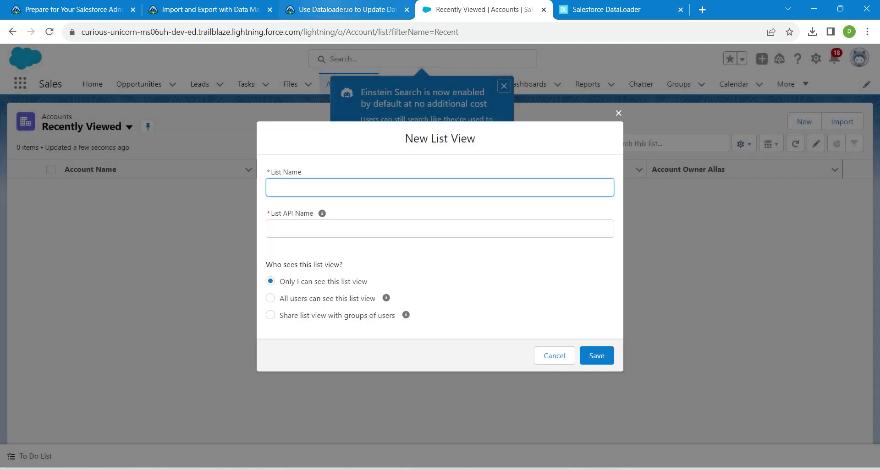
key("ctrl+shift+Tab")
left_click_drag(163, 247, 242, 246)
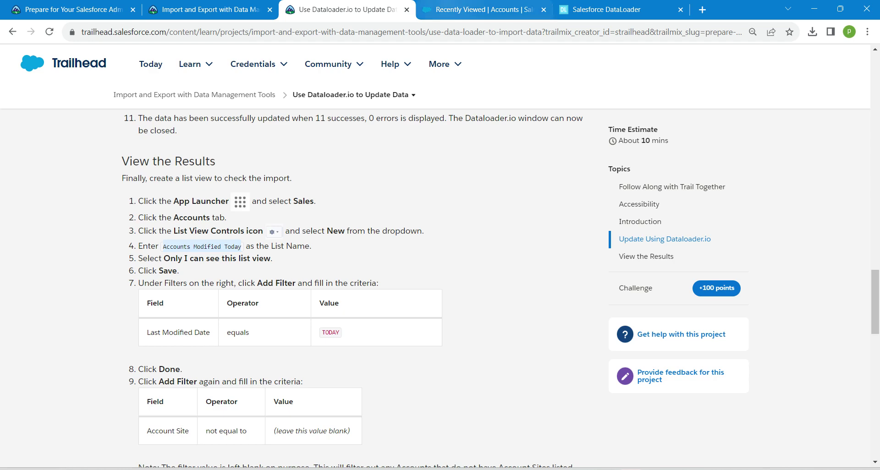
key("ctrl+Tab")
key("ctrl+v")
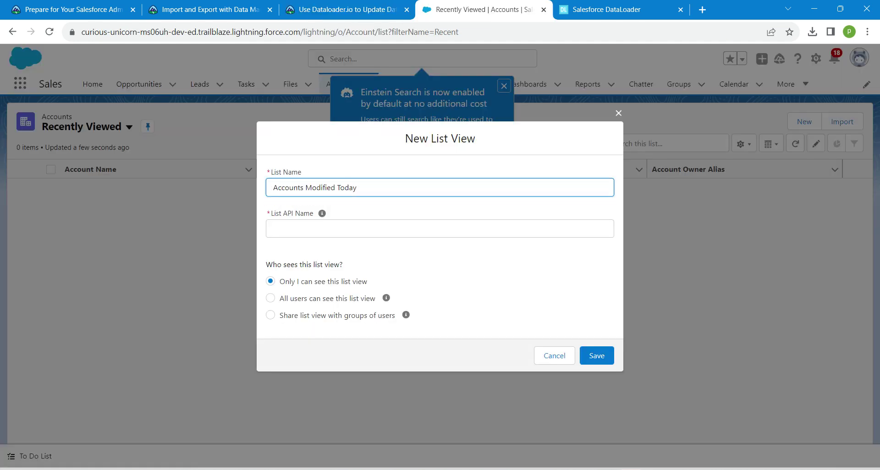
key("Tab")
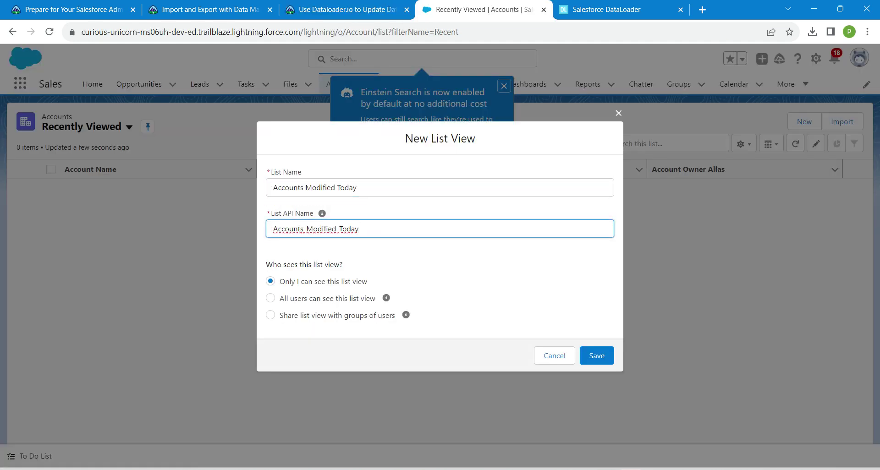
key("alt+Tab")
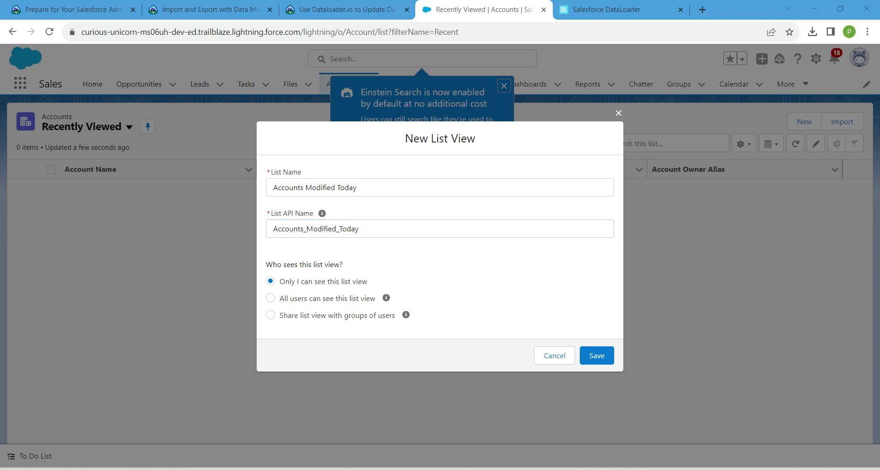
left_click_drag(289, 282, 279, 281)
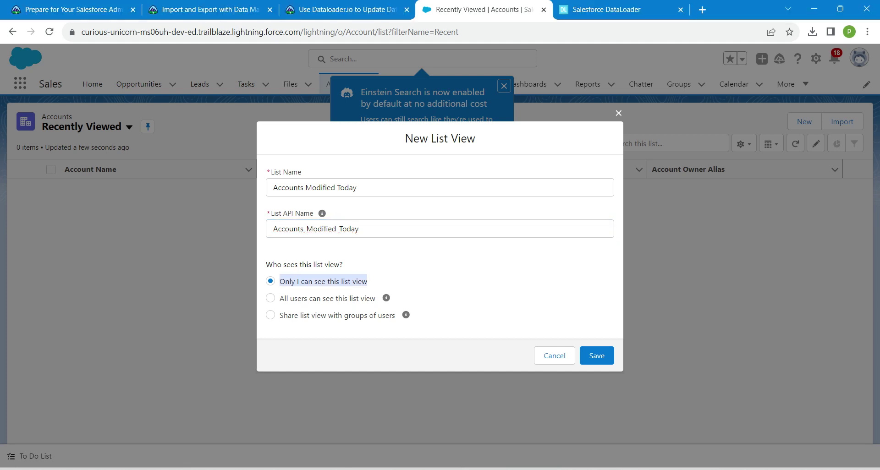
left_click(597, 356)
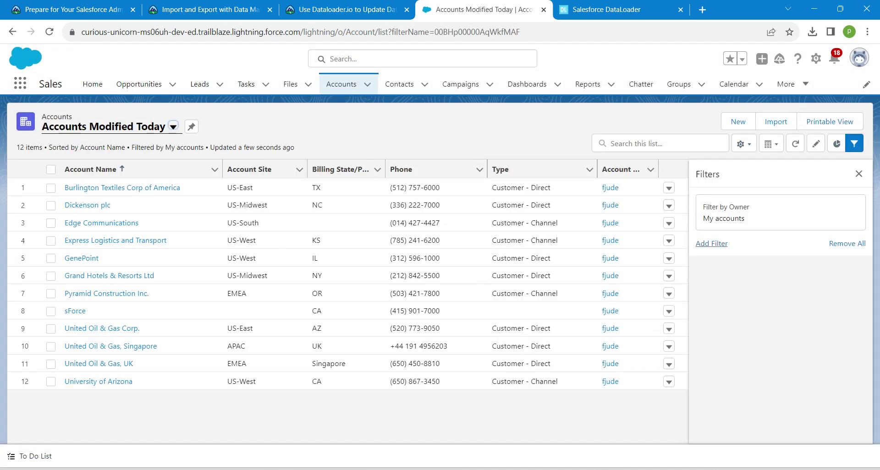
Add a new list view filter on the Last Modified Date field.
left_click(711, 243)
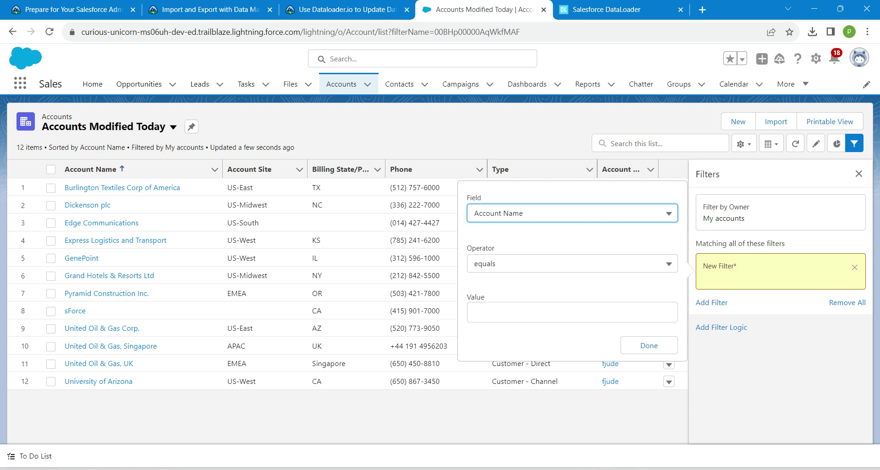
left_click(568, 213)
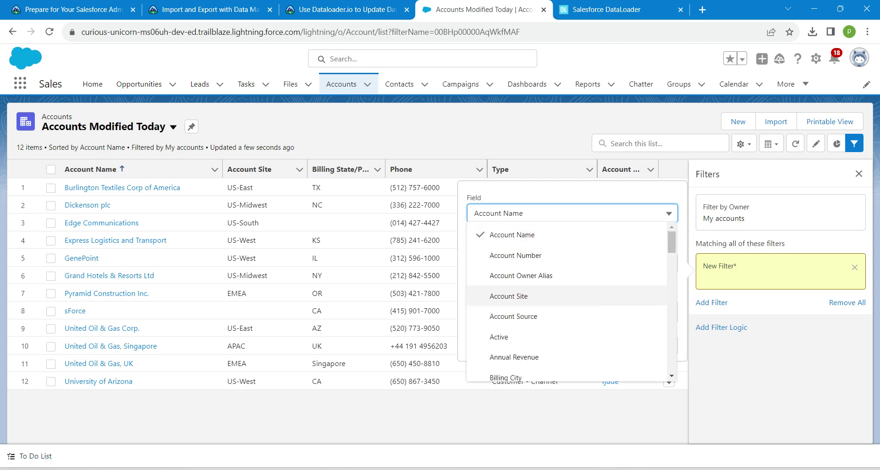
scroll(568, 313, "down", 5)
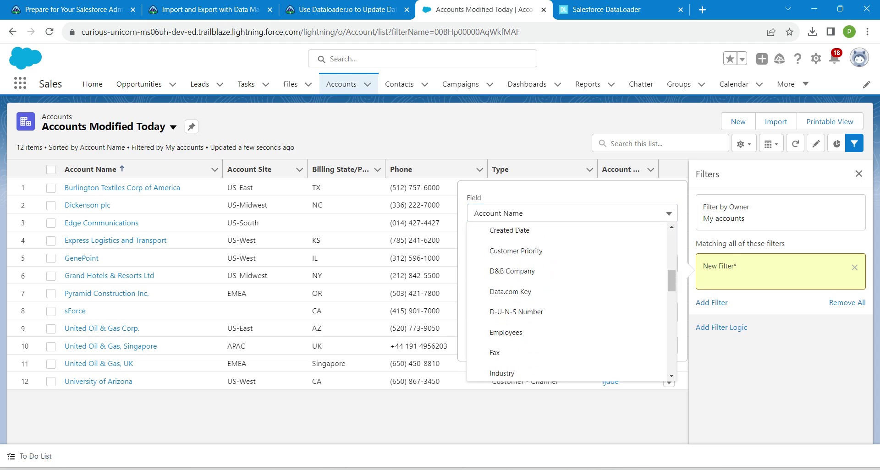
scroll(568, 313, "down", 3)
scroll(569, 313, "down", 3)
scroll(566, 303, "down", 3)
scroll(566, 302, "down", 3)
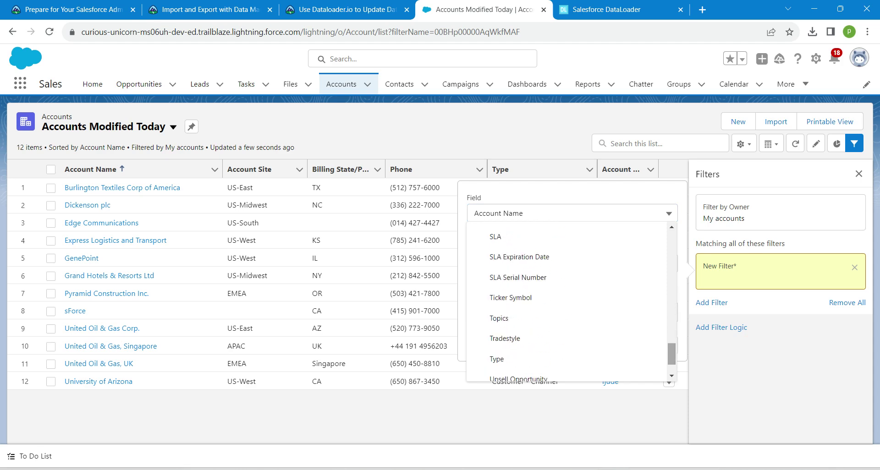
scroll(568, 303, "up", 5)
scroll(568, 302, "up", 2)
scroll(568, 302, "up", 1)
left_click(568, 308)
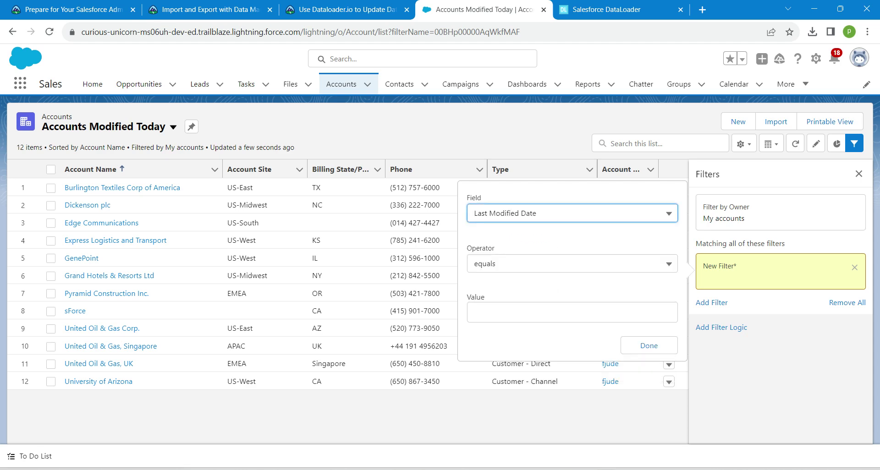
Set the Last Modified Date filter value to TODAY and confirm it.
left_click(343, 10)
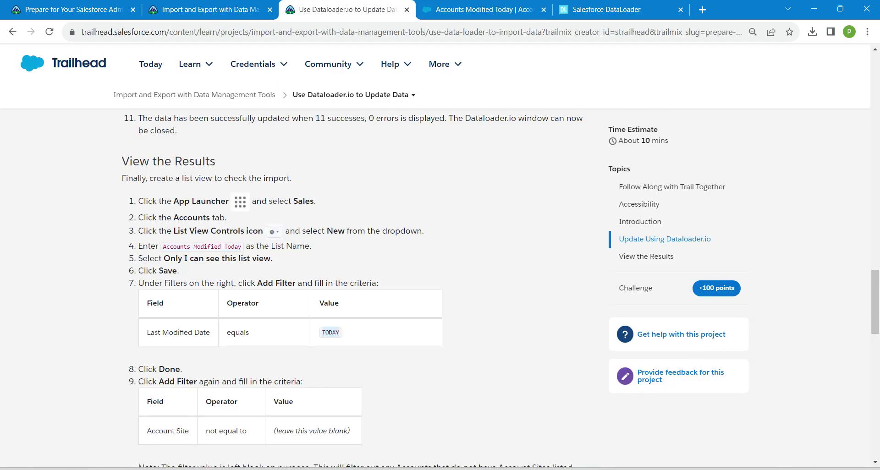
left_click(481, 10)
type("TODAY")
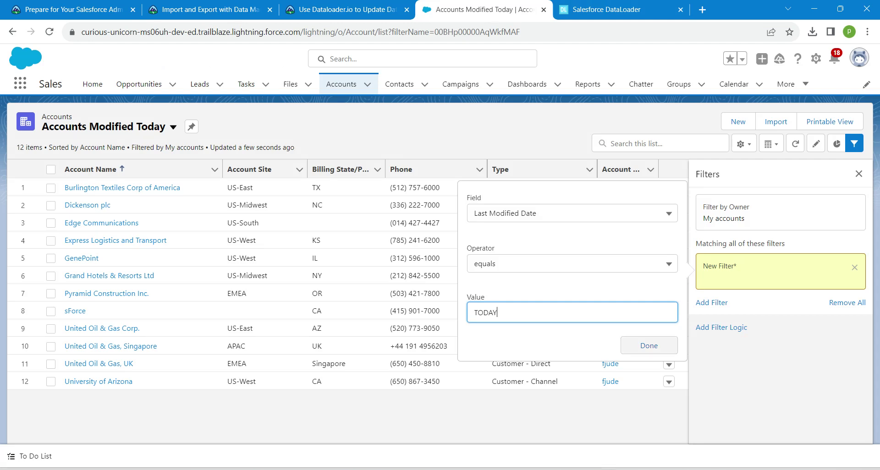
left_click(649, 346)
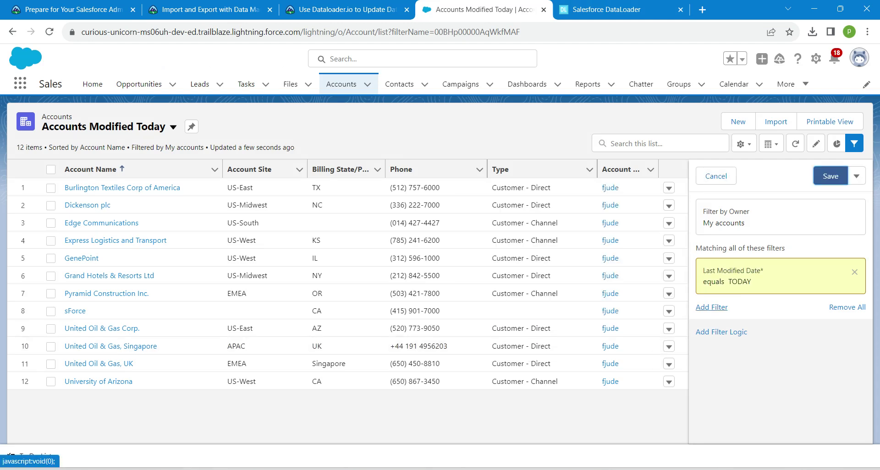
Add an Account Site 'not equal to' blank filter and save the view's filters.
left_click(711, 307)
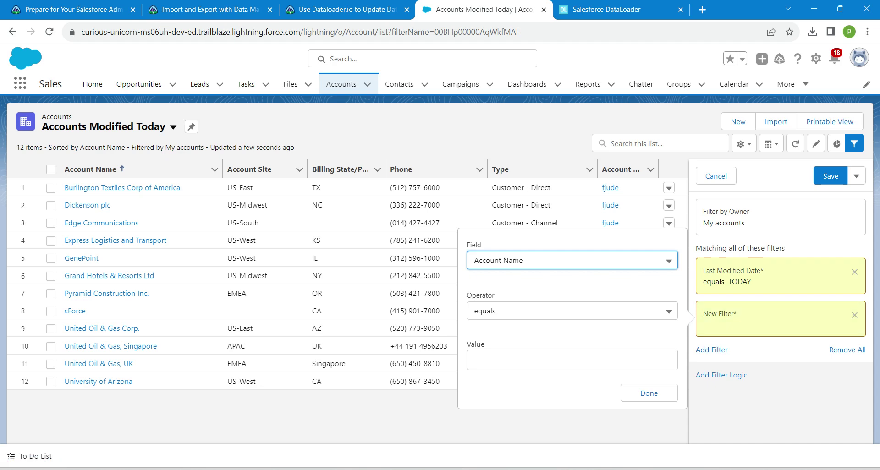
key("Down")
key("Down")
key("Down")
key("Down")
key("Return")
key("Tab")
key("Down")
key("Down")
key("Down")
key("Down")
key("Down")
key("Down")
key("Down")
key("Up")
key("Up")
key("Up")
key("Up")
key("Return")
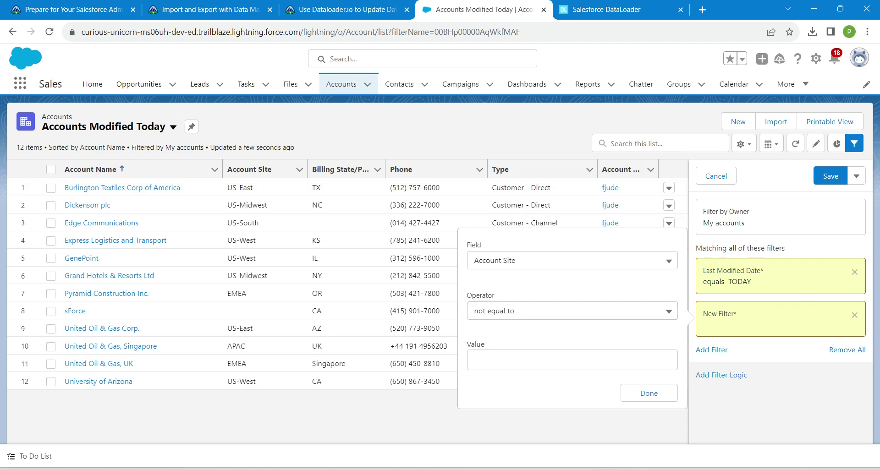
left_click(649, 393)
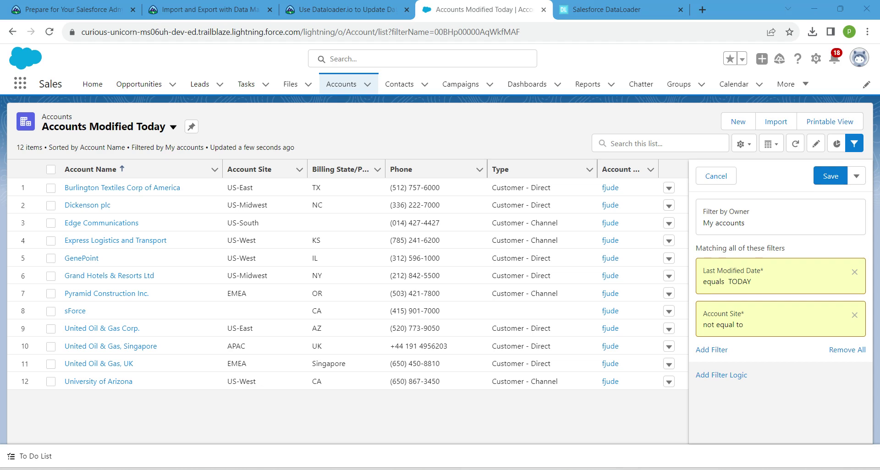
left_click(831, 176)
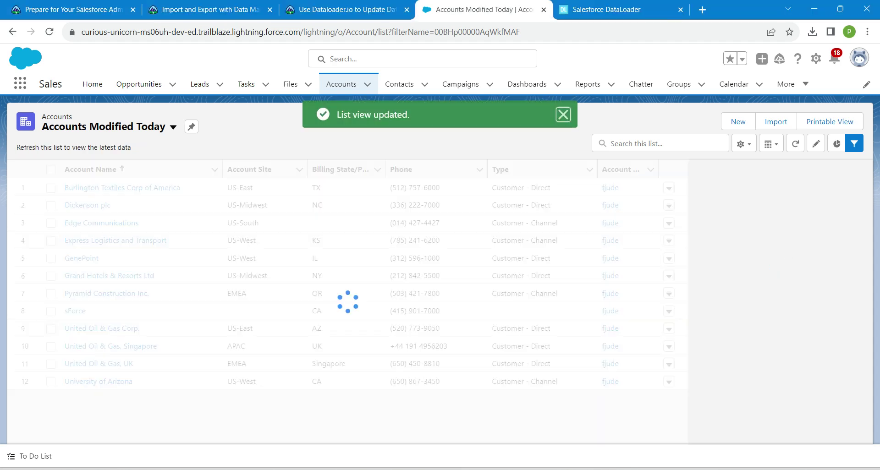
Check the Trailhead challenge, then reload the project overview to refresh unit progress.
key("ctrl+shift+Tab")
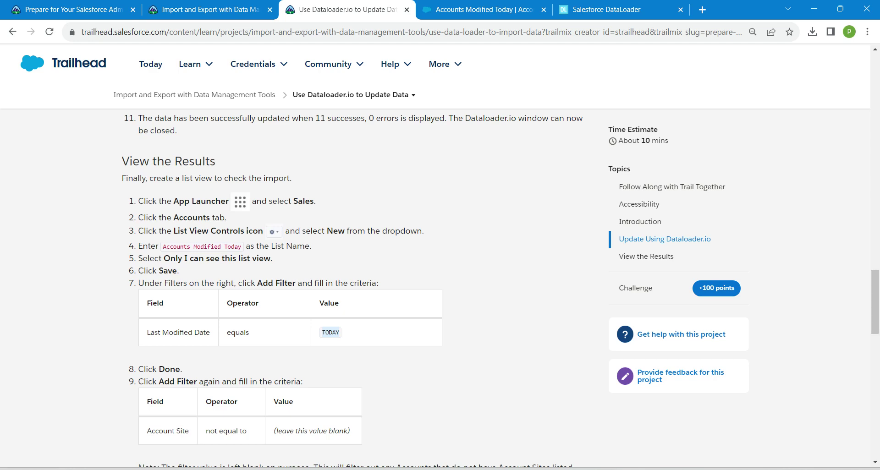
scroll(358, 275, "down", 10)
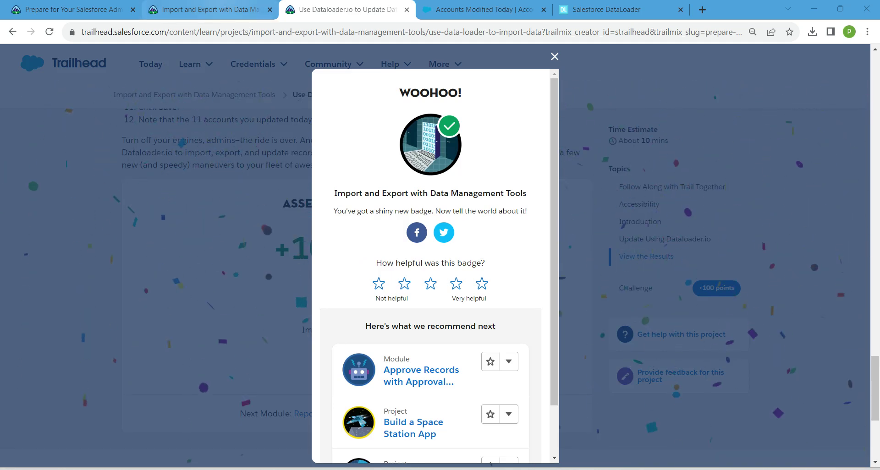
key("ctrl+shift+Tab")
key("F5")
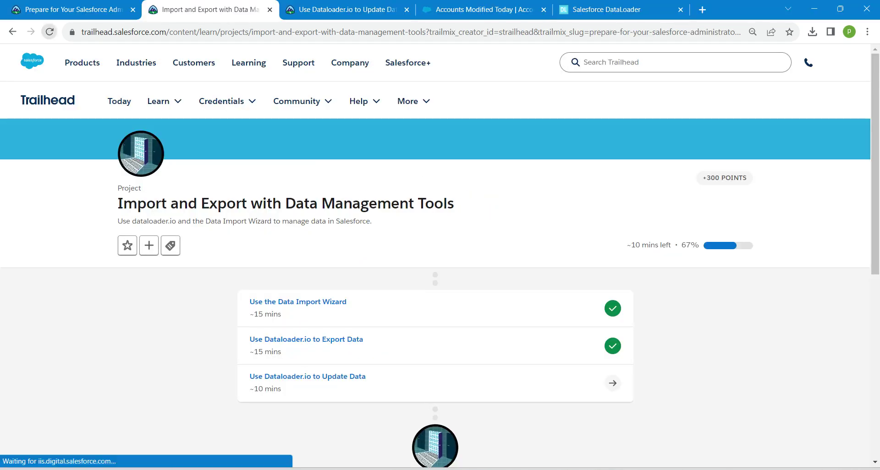